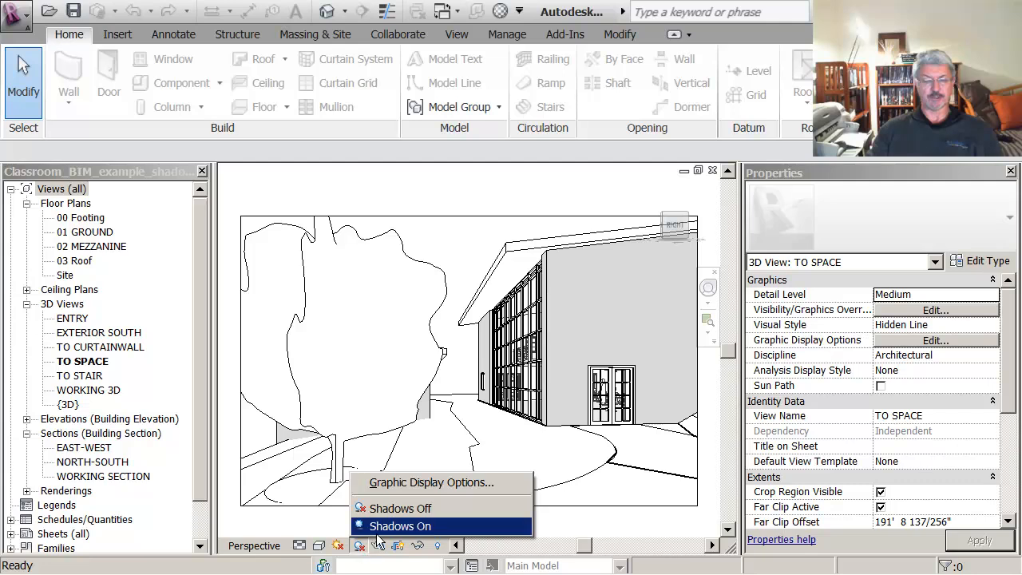
- Turn on shadows in the TO SPACE view and choose the single-day Summer Solstice Solar Study as its sun setting
click(377, 526)
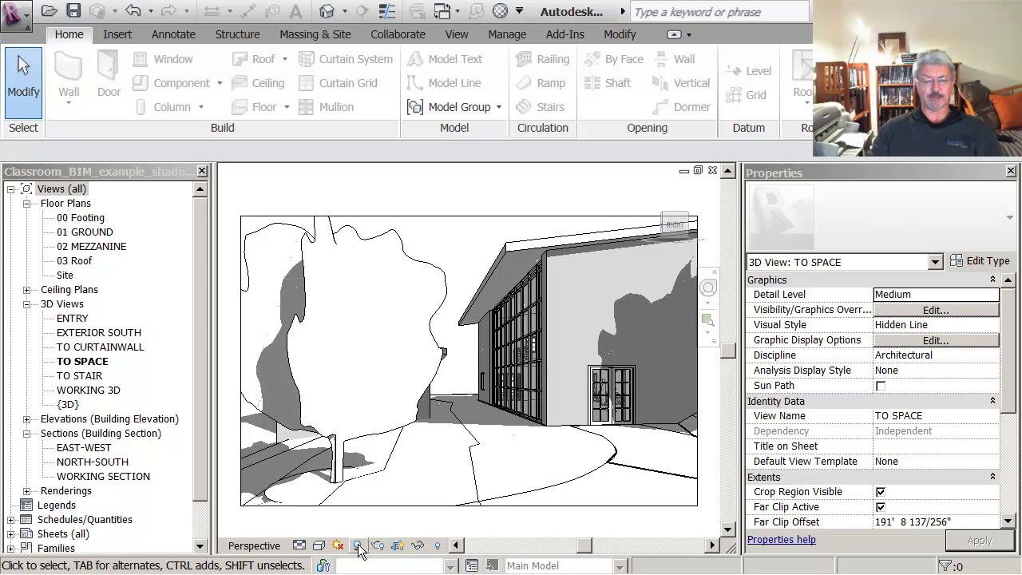
click(359, 546)
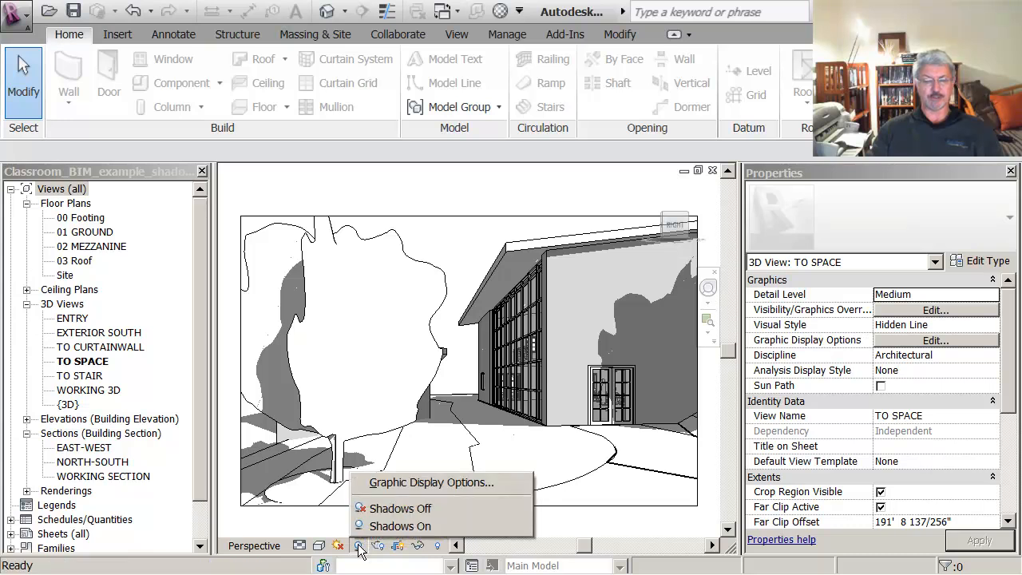
click(393, 484)
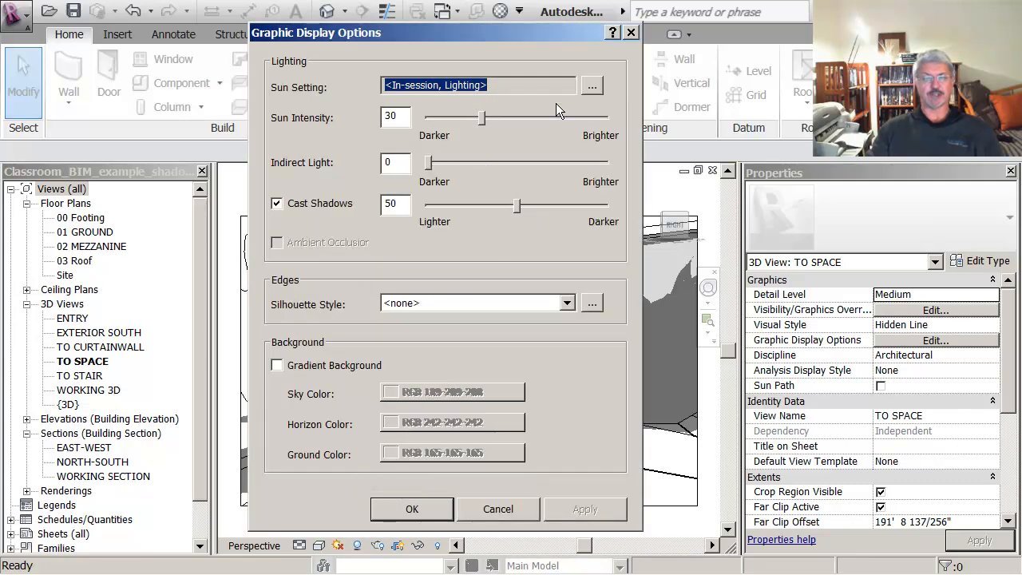
click(592, 85)
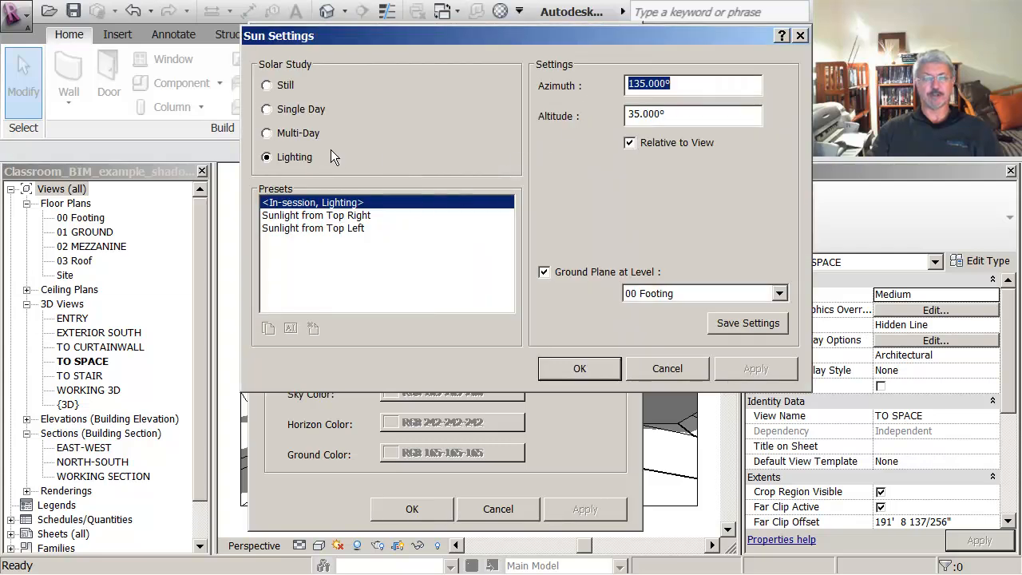
click(267, 110)
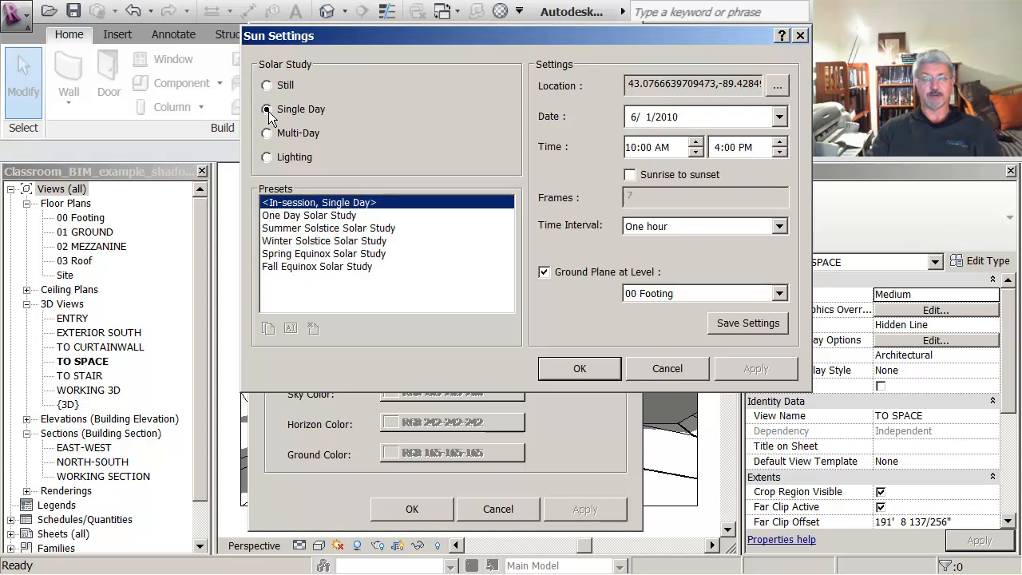
click(322, 230)
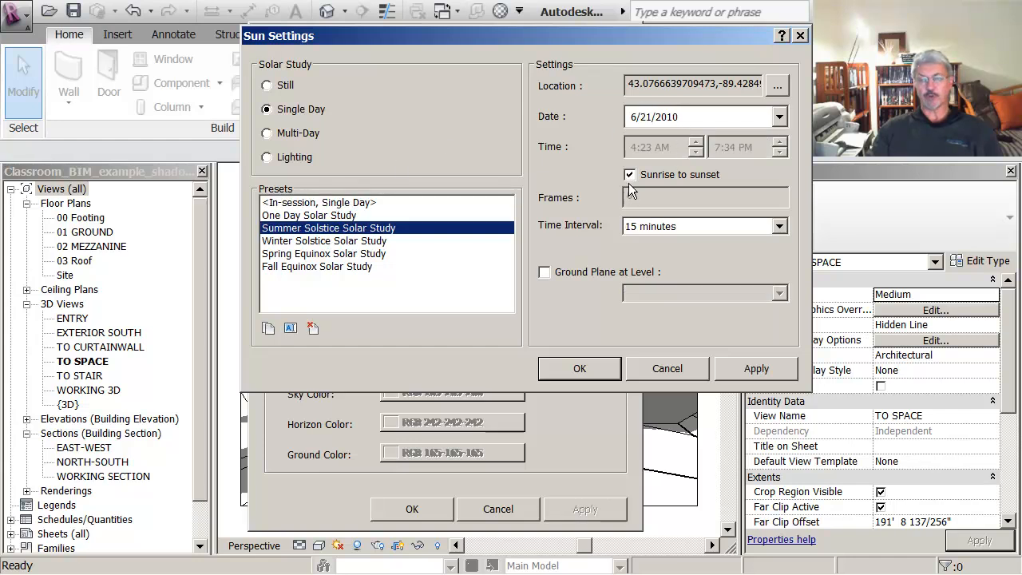
- Set the solar study's project address to Lincoln, NE, USA using the Internet Mapping Service
click(779, 90)
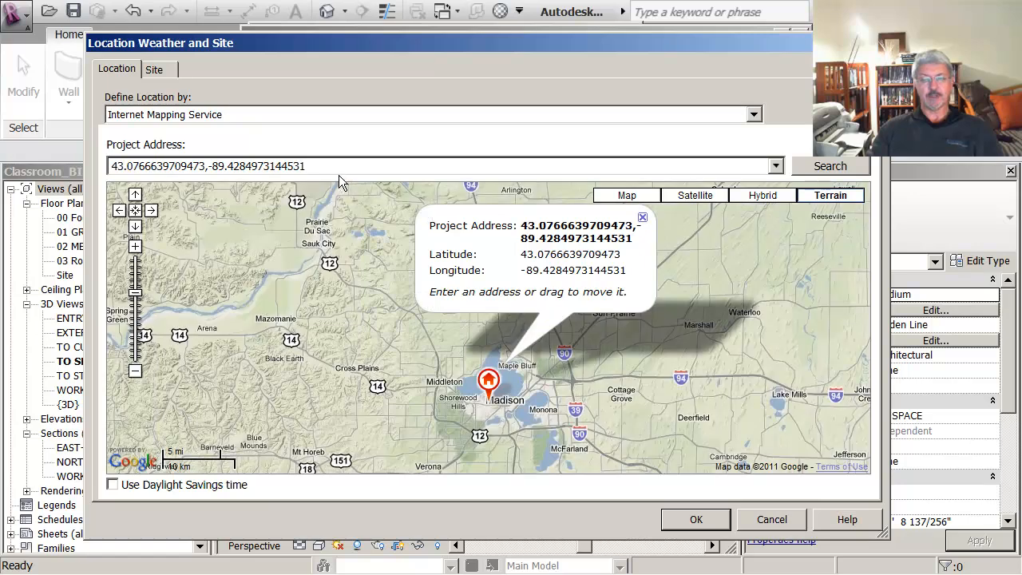
click(340, 168)
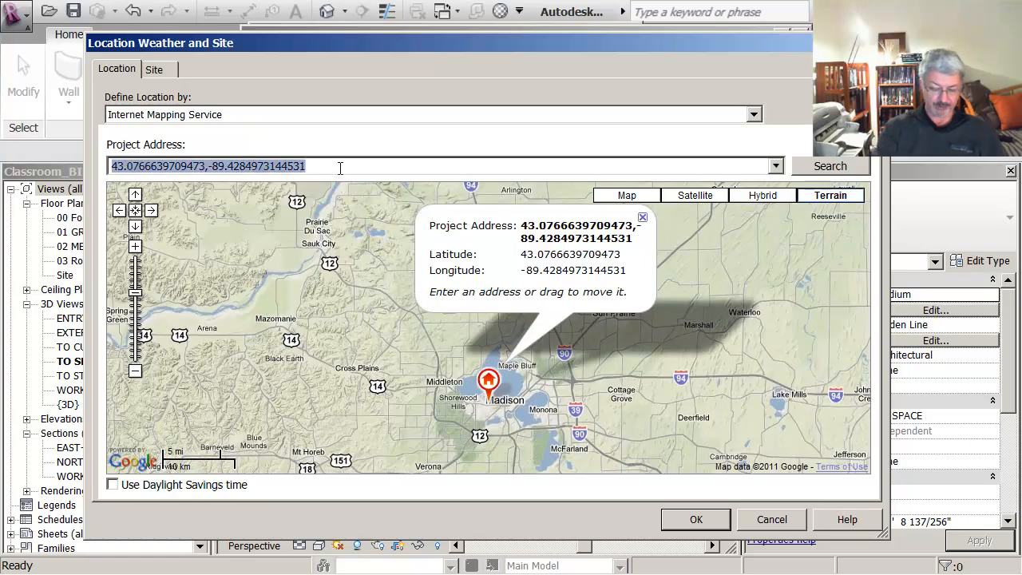
text(Lincoln, NE, USA)
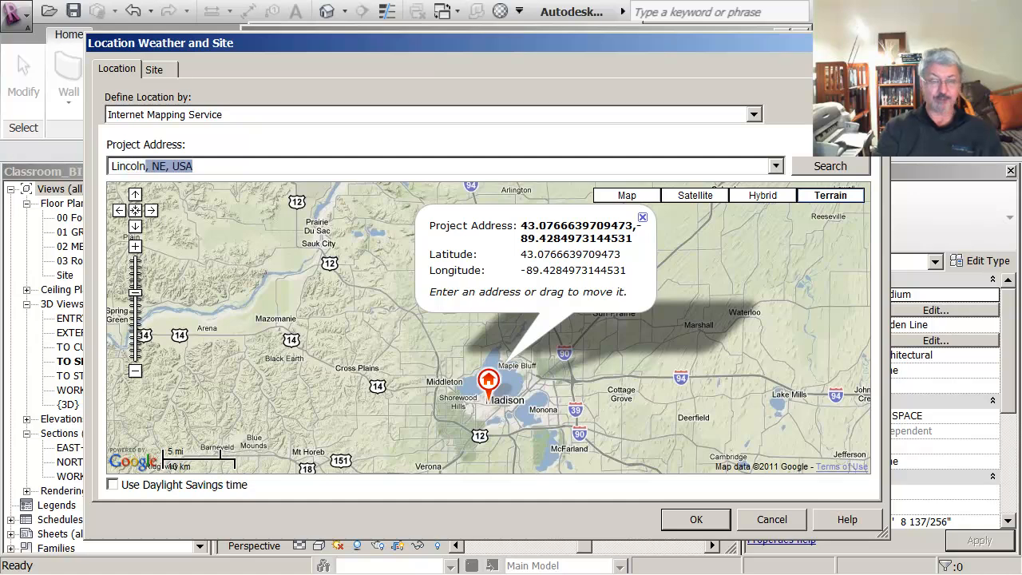
key(Return)
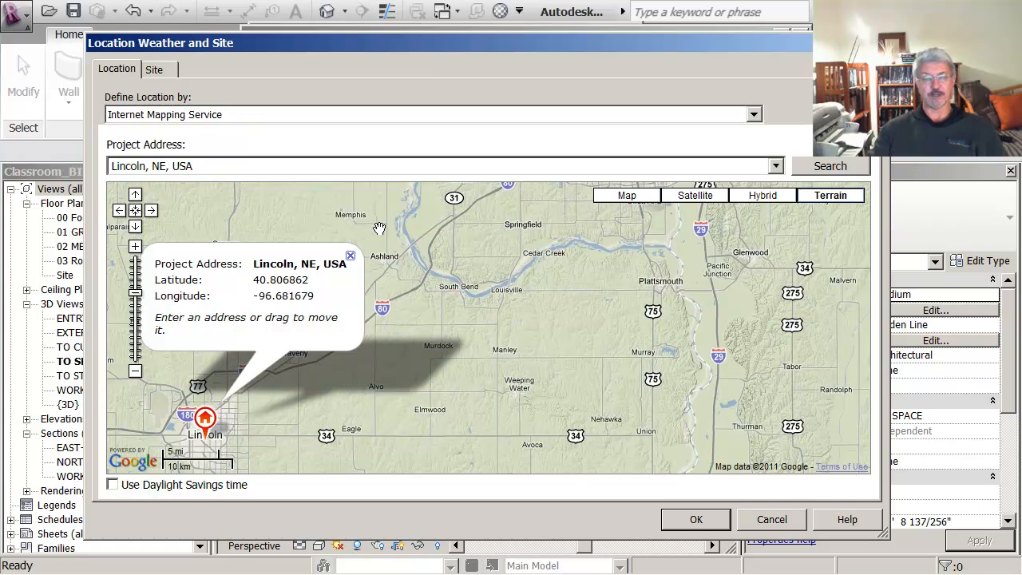
- Move the project location marker to Woods Park in Lincoln and accept the location, sun and graphic display settings
drag(288, 409, 429, 374)
drag(337, 429, 483, 350)
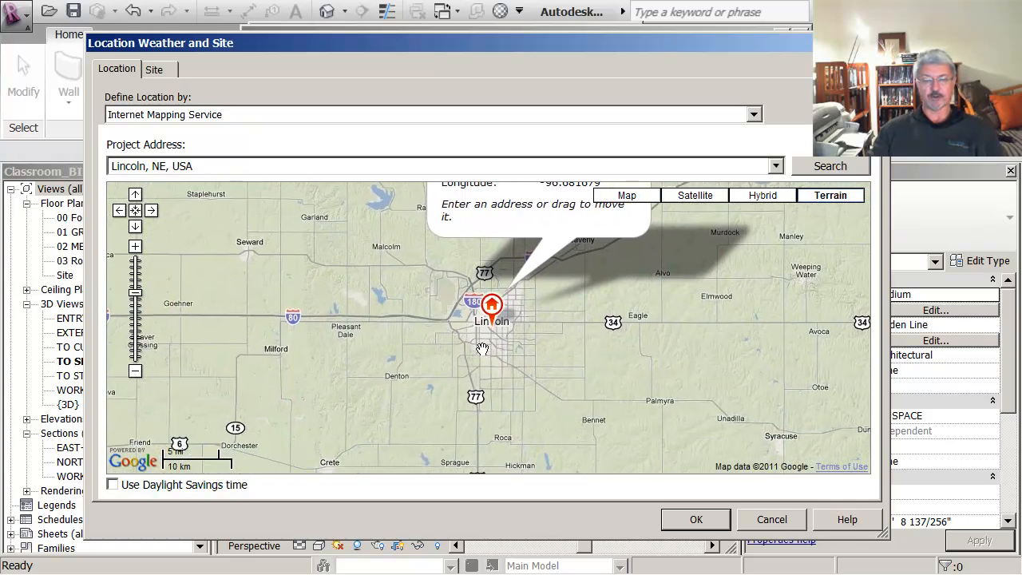
click(135, 246)
double_click(453, 319)
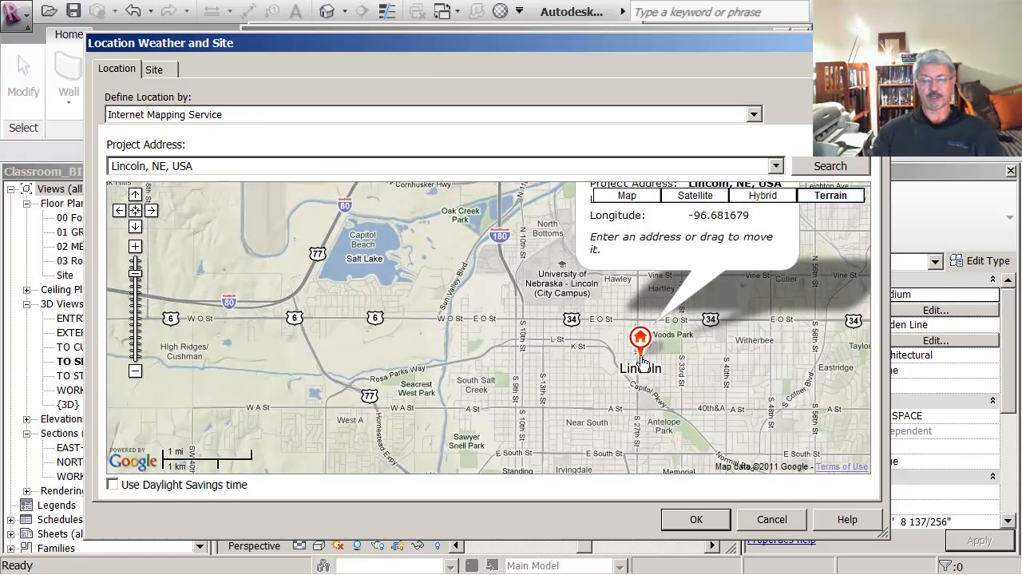
mouse_move(641, 339)
mouse_down()
mouse_move(550, 308)
mouse_move(381, 335)
mouse_move(577, 323)
mouse_move(617, 346)
mouse_move(652, 299)
mouse_move(642, 333)
mouse_move(664, 298)
mouse_move(668, 315)
mouse_up()
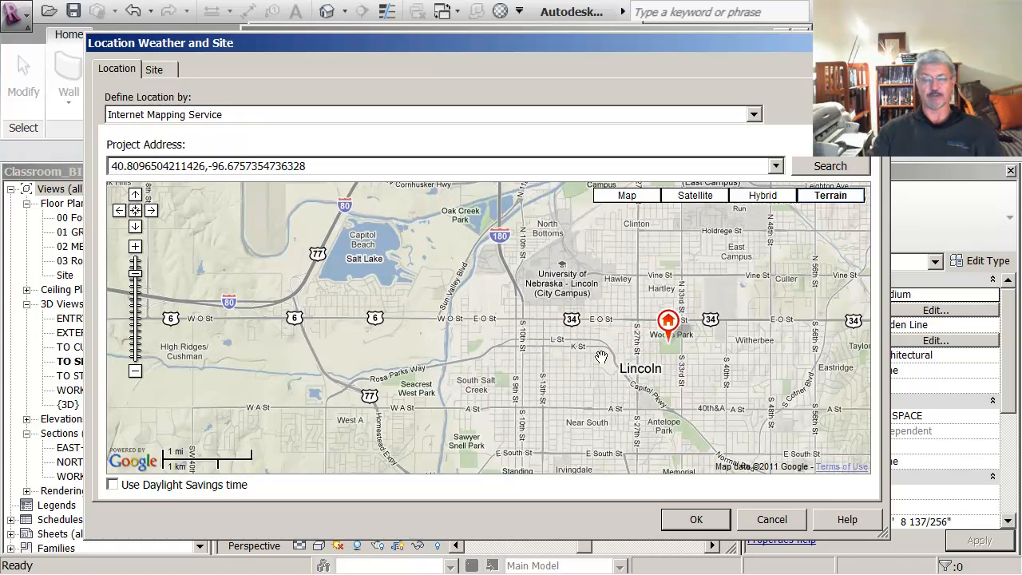
click(698, 520)
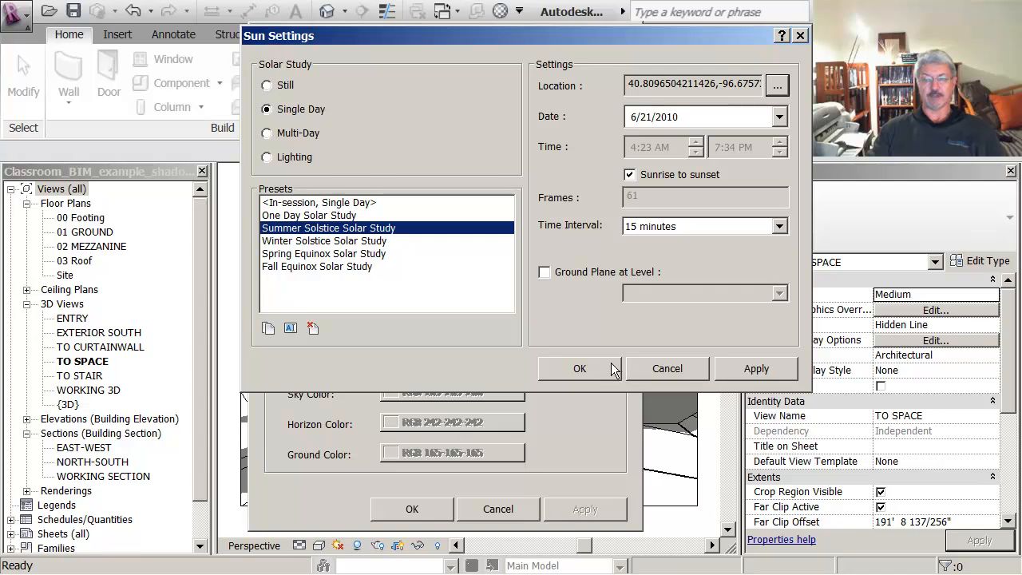
click(568, 370)
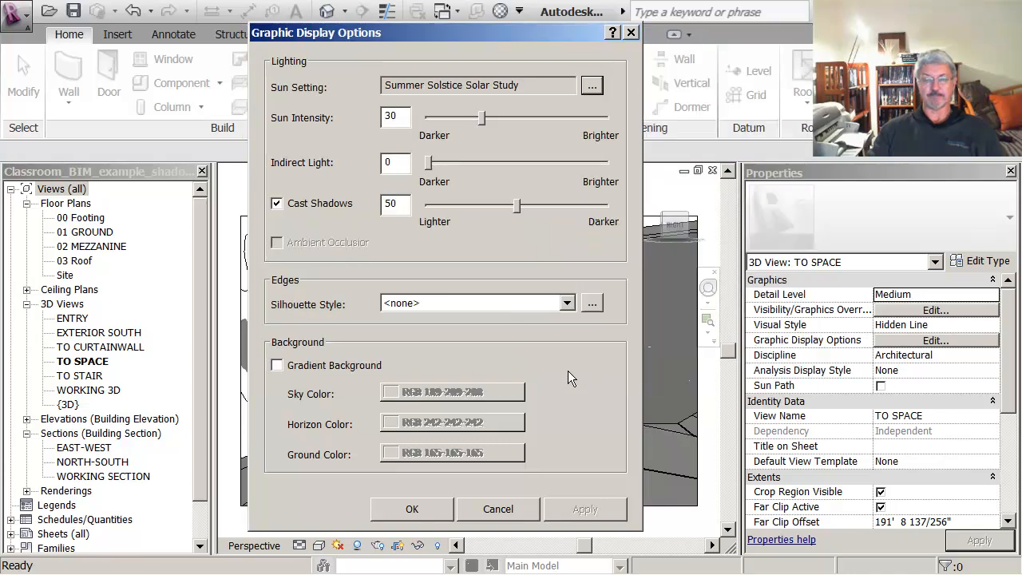
click(417, 509)
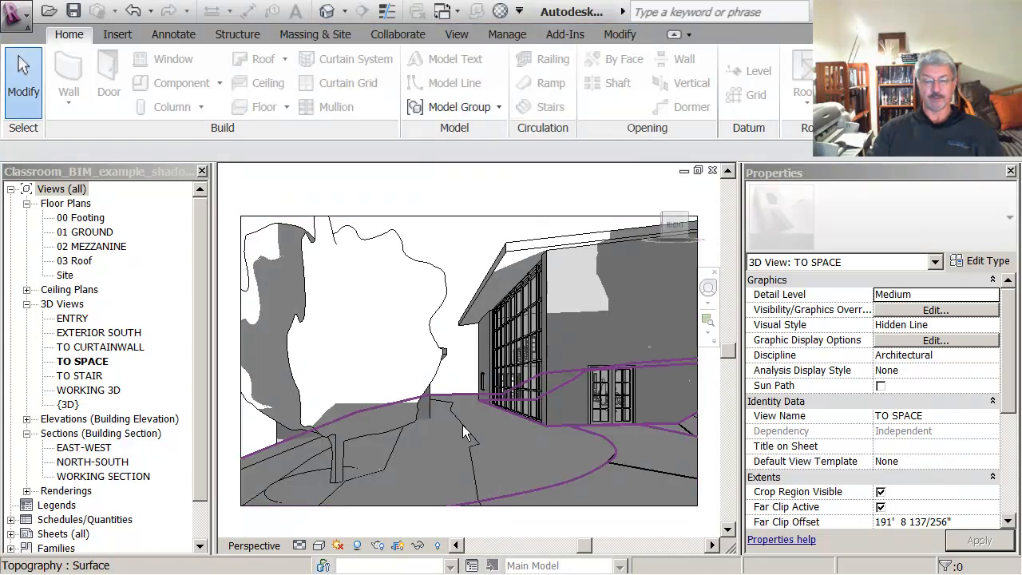
- Preview the summer solstice solar study, advancing frame by frame from sunrise and examining how the shadows move
click(359, 546)
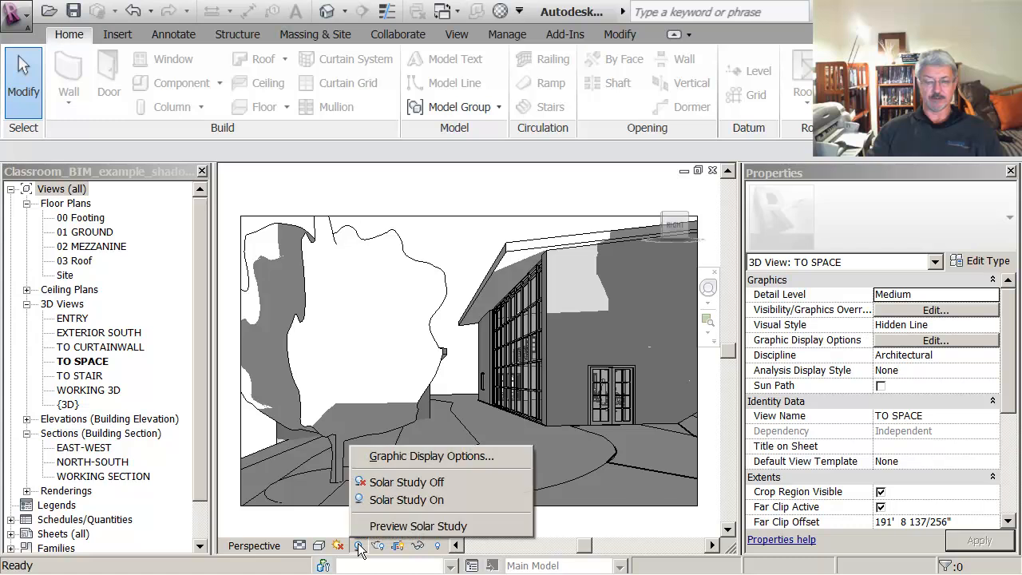
click(417, 526)
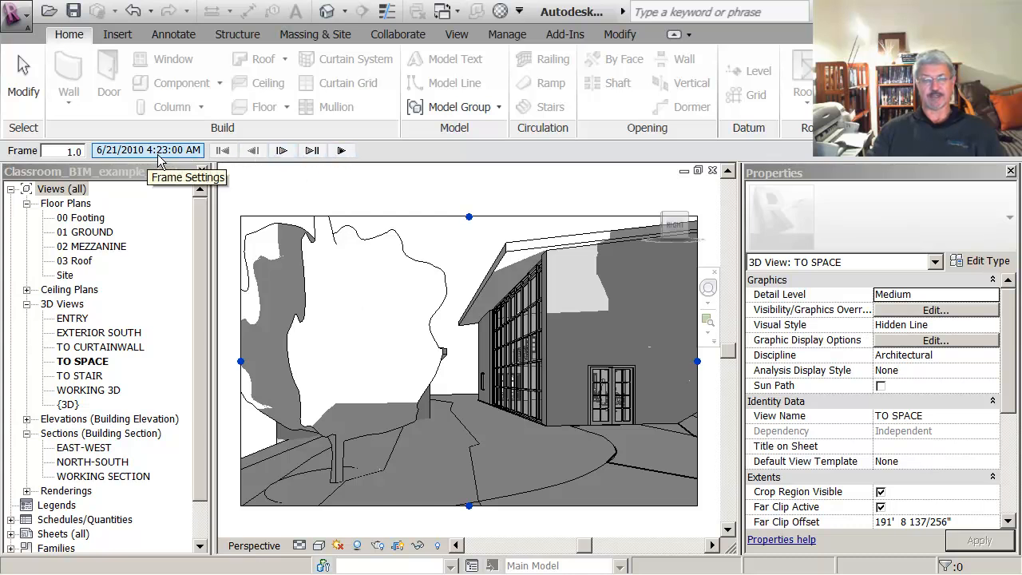
click(282, 151)
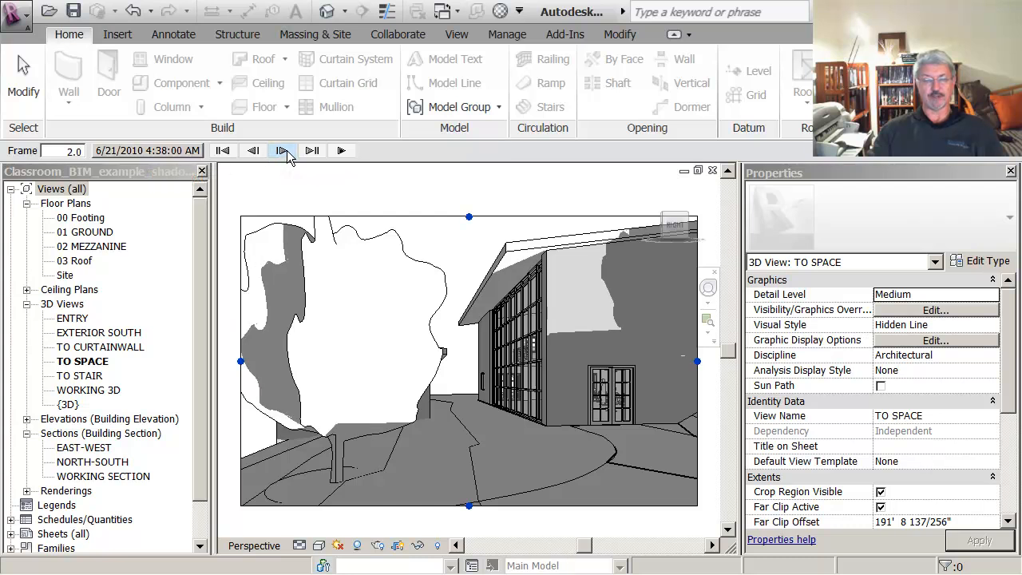
click(282, 151)
click(282, 151)
click(282, 151)
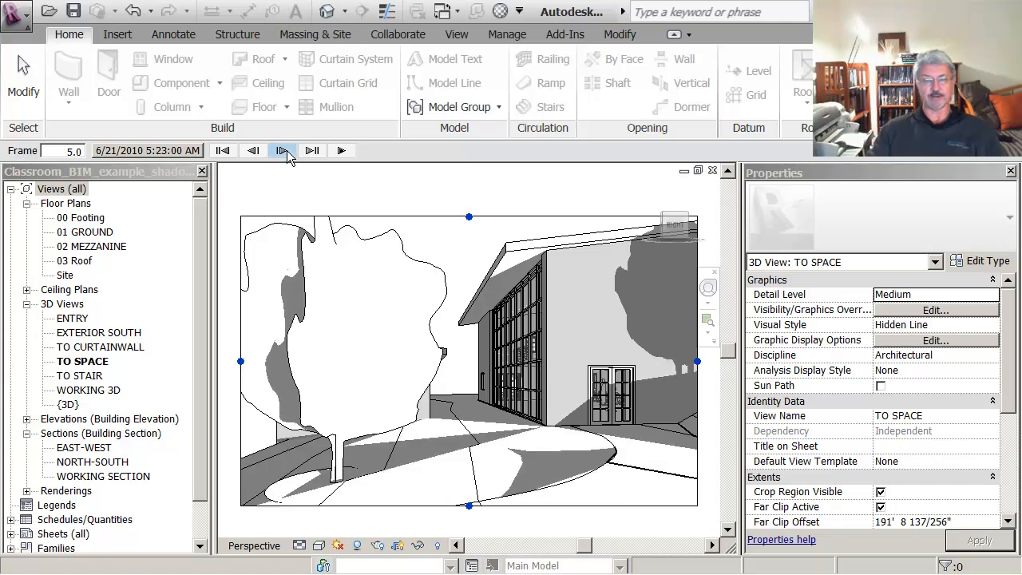
click(343, 151)
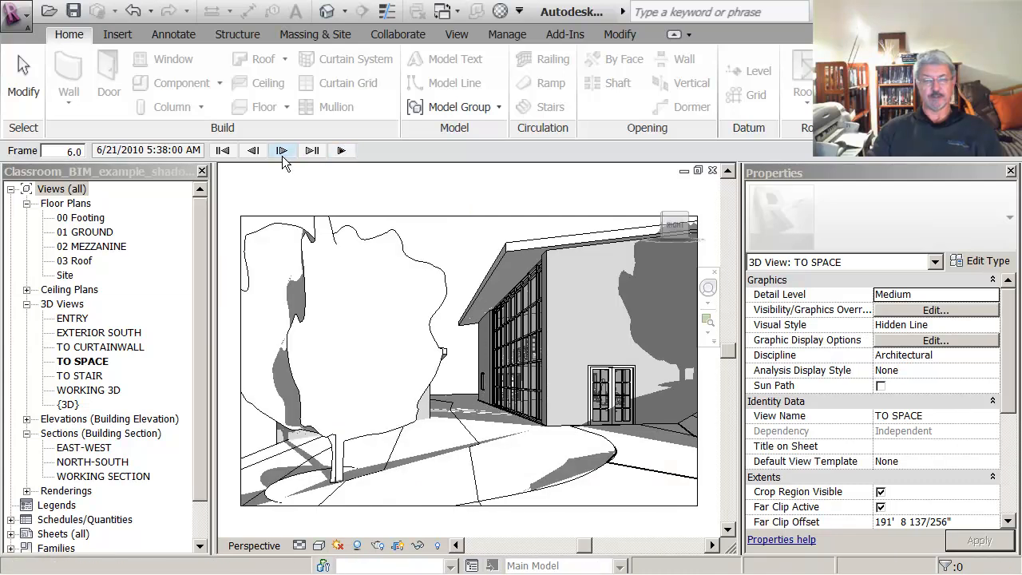
- Return the solar study to its first frame and advance it to frame 18
click(227, 151)
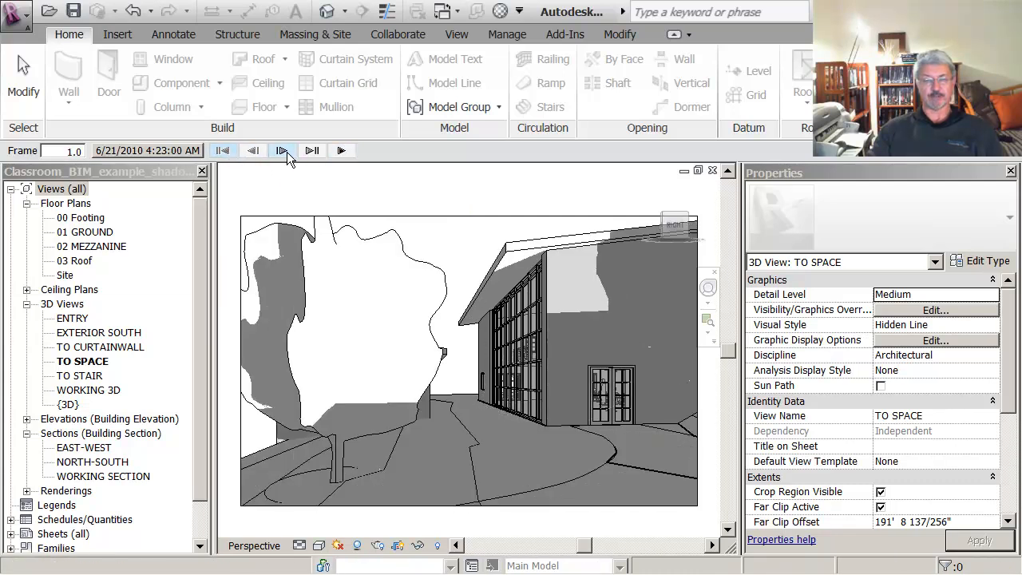
click(282, 150)
click(282, 150)
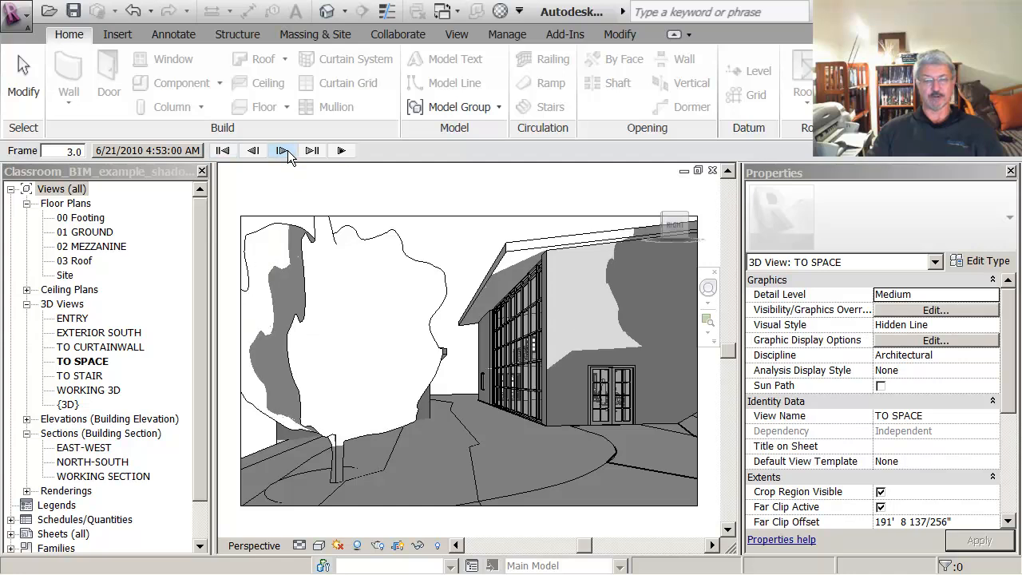
click(282, 150)
click(282, 150)
click(282, 151)
click(282, 151)
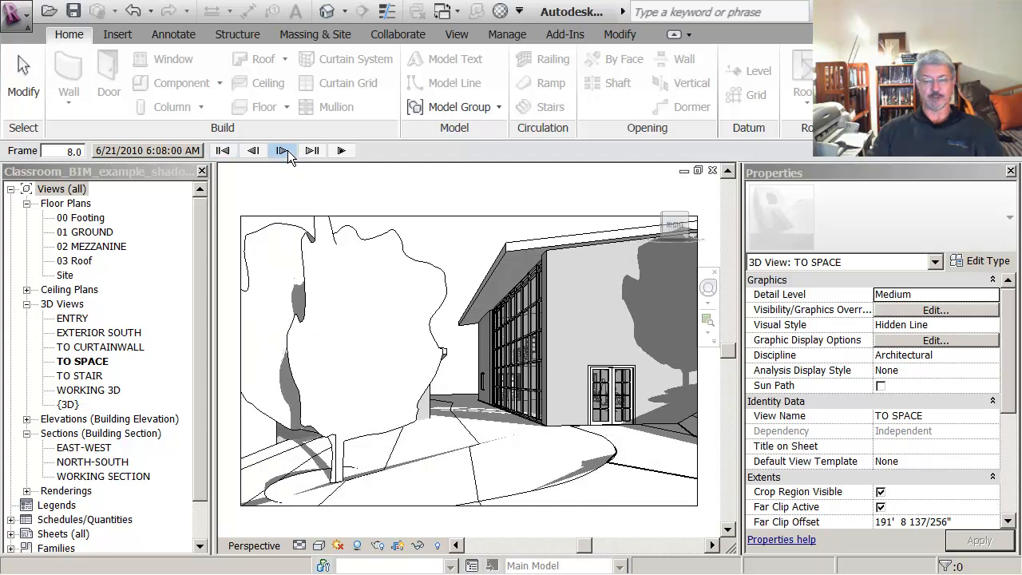
click(282, 150)
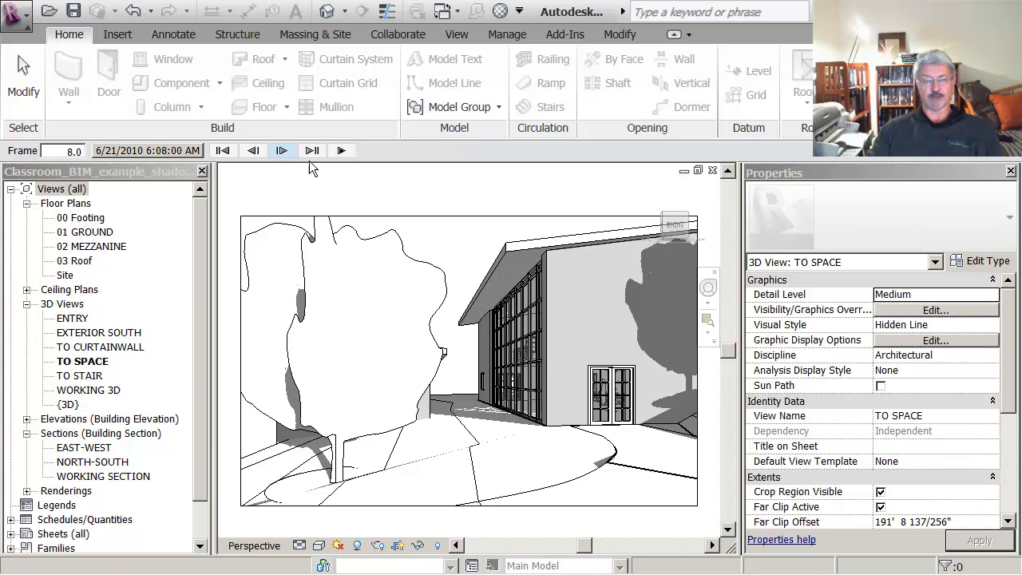
click(312, 150)
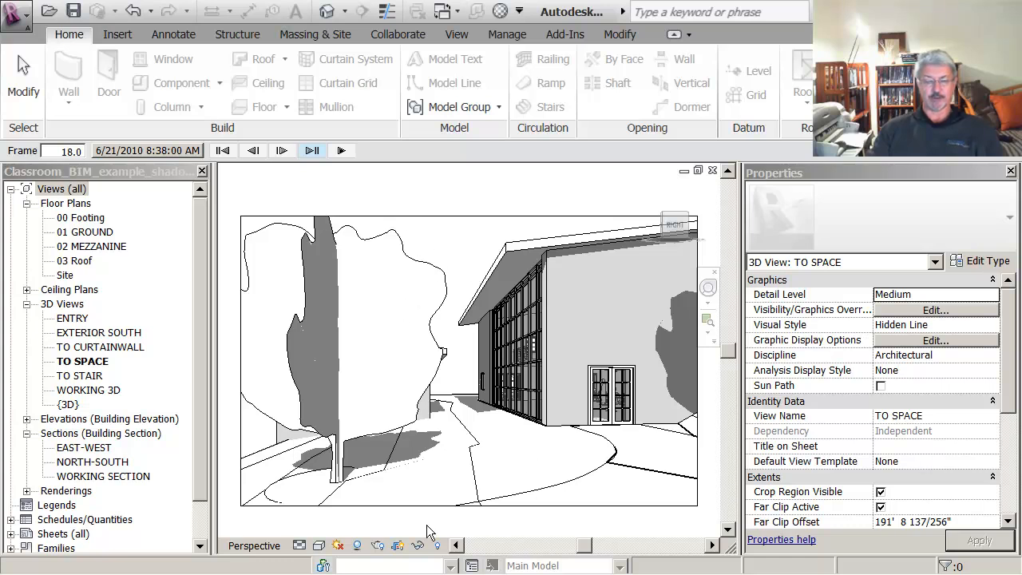
- Open the rendering settings for the TO SPACE view and set the quality to Medium
click(379, 548)
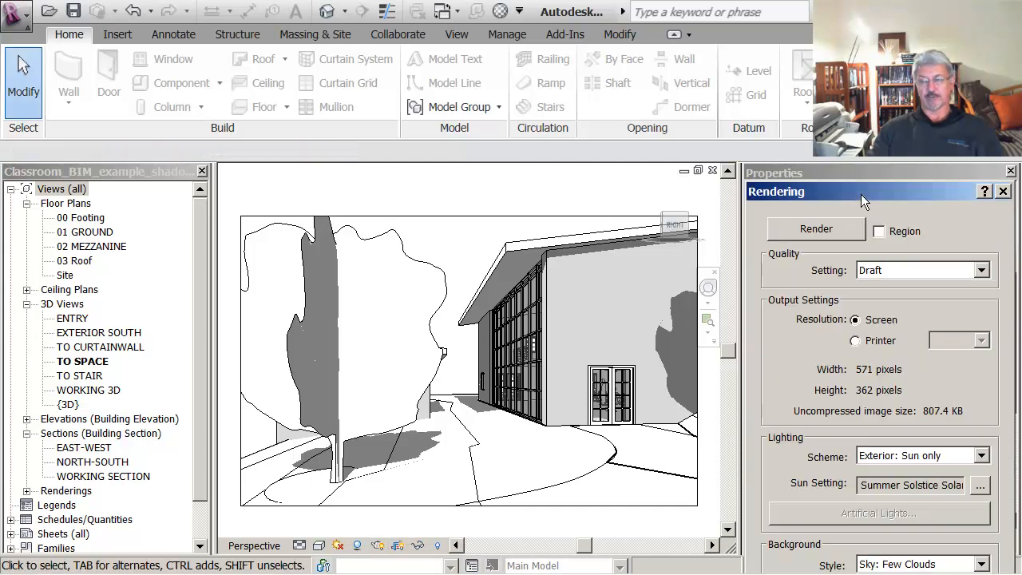
drag(861, 194, 606, 14)
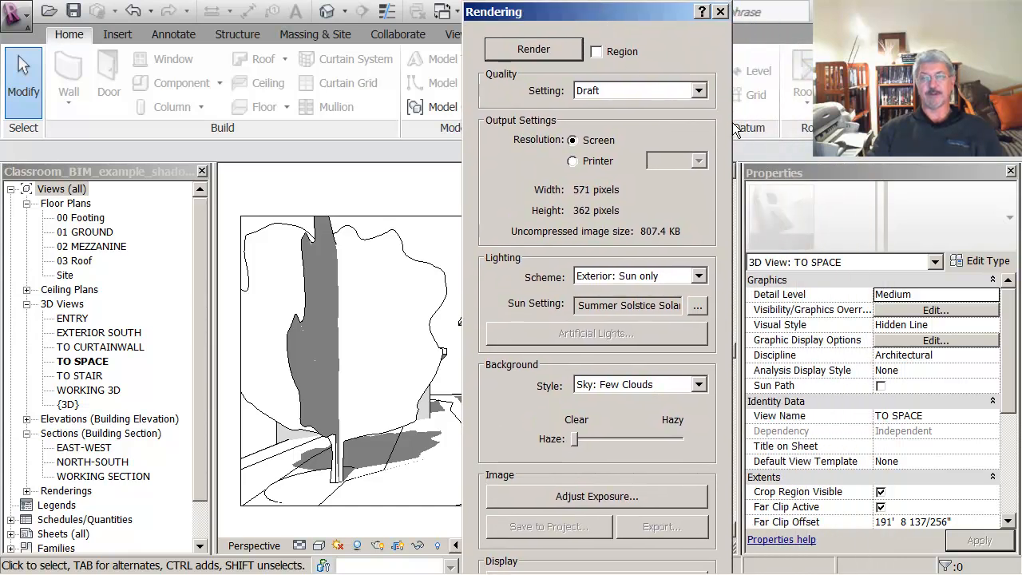
click(700, 91)
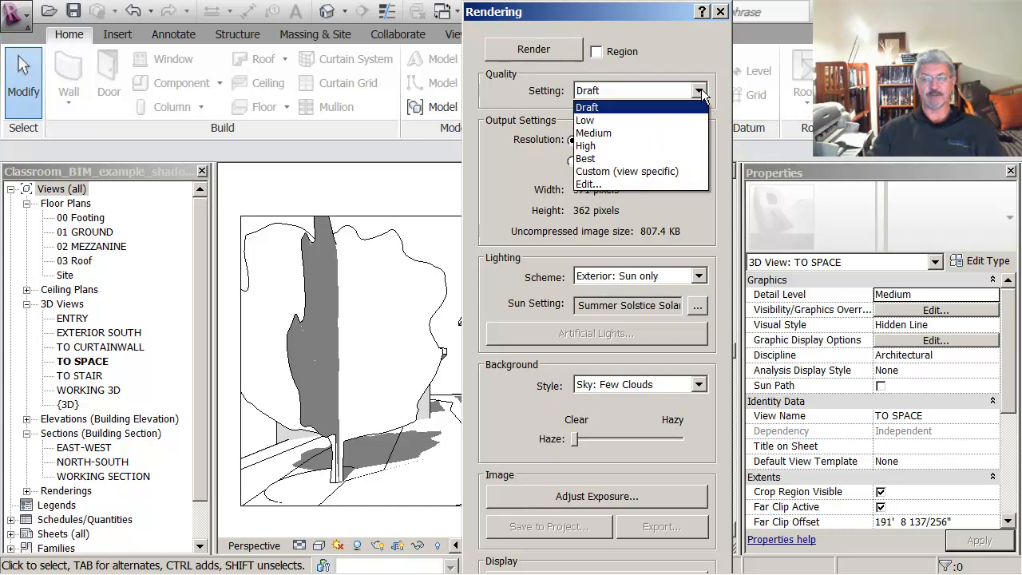
click(600, 133)
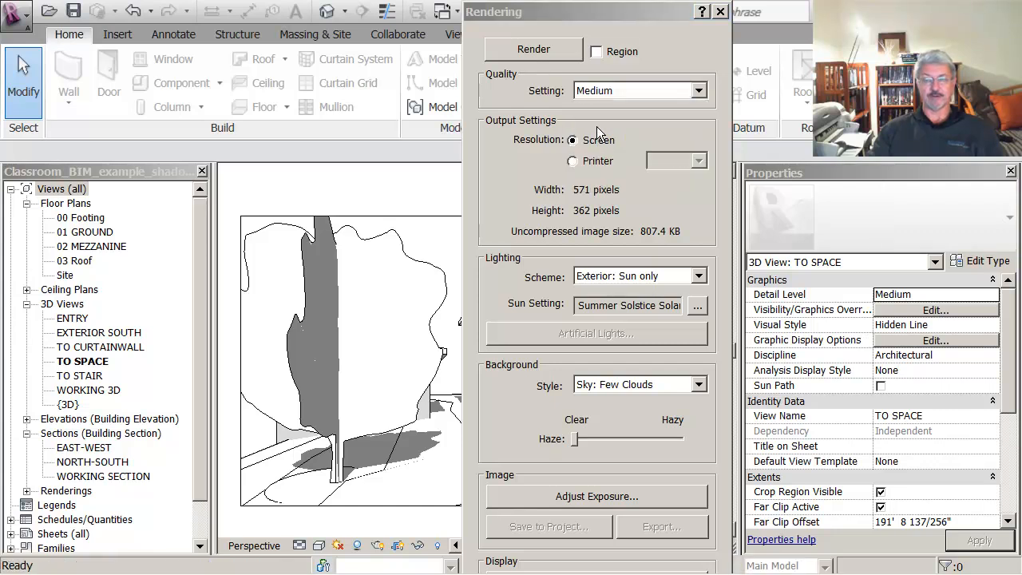
- Render the view with the Exterior: Sun only lighting scheme and the Sky: Very Few Clouds background
click(698, 277)
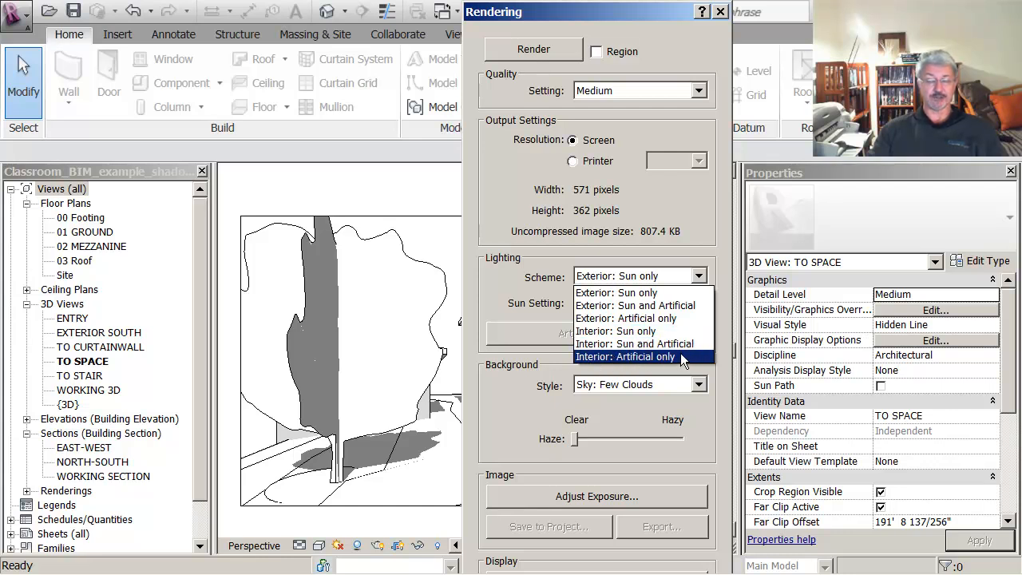
click(597, 292)
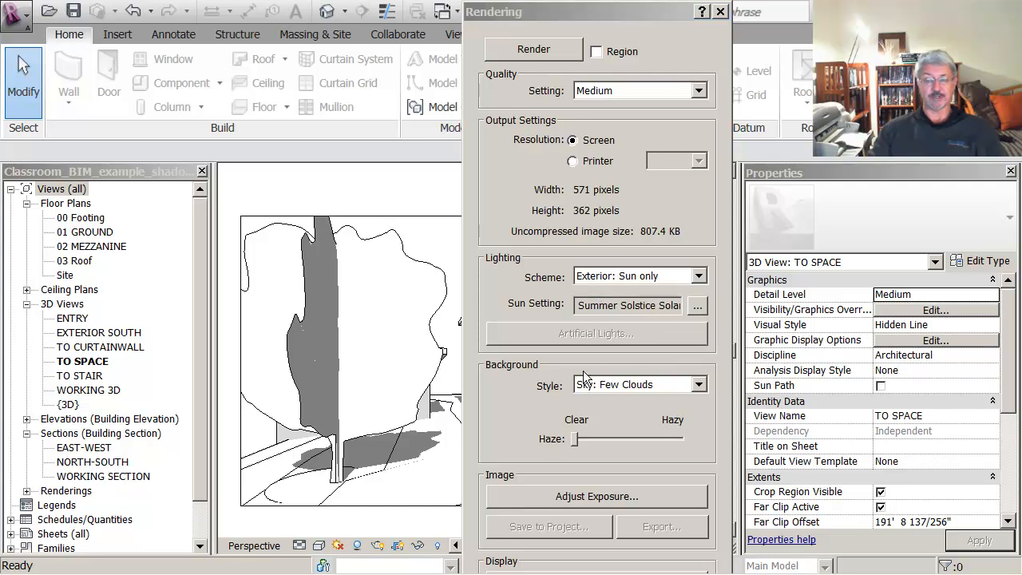
click(699, 386)
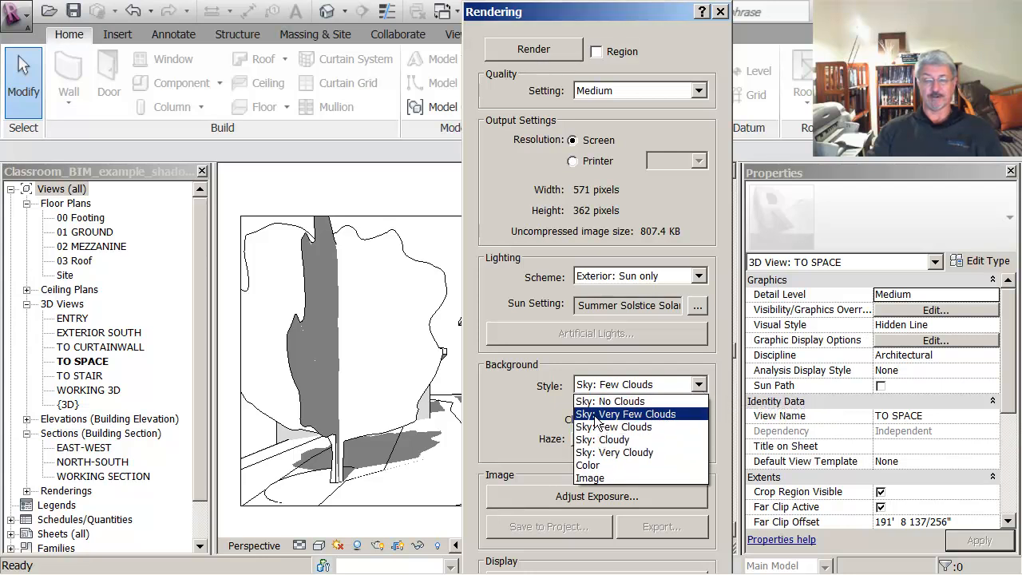
click(596, 414)
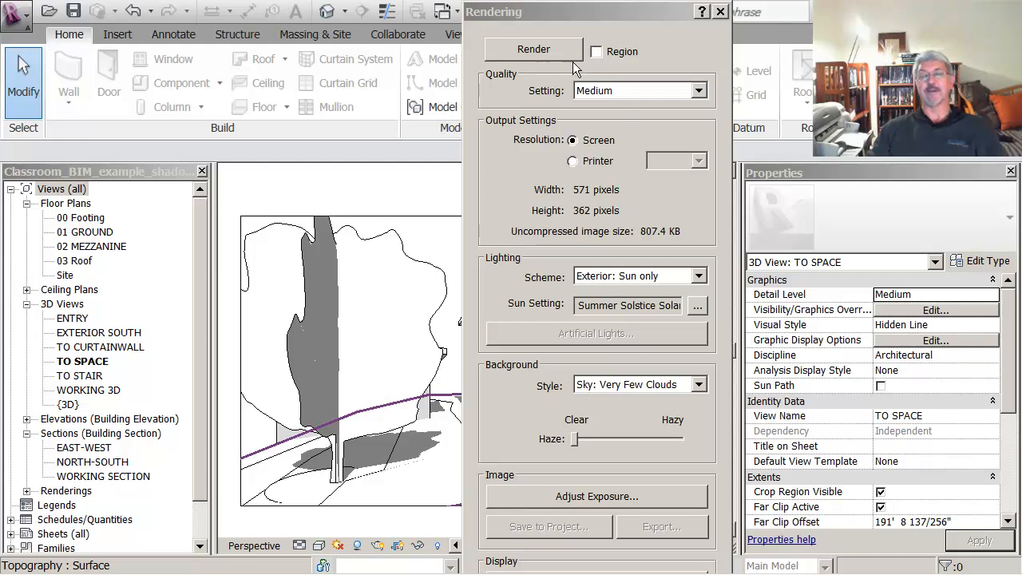
click(553, 51)
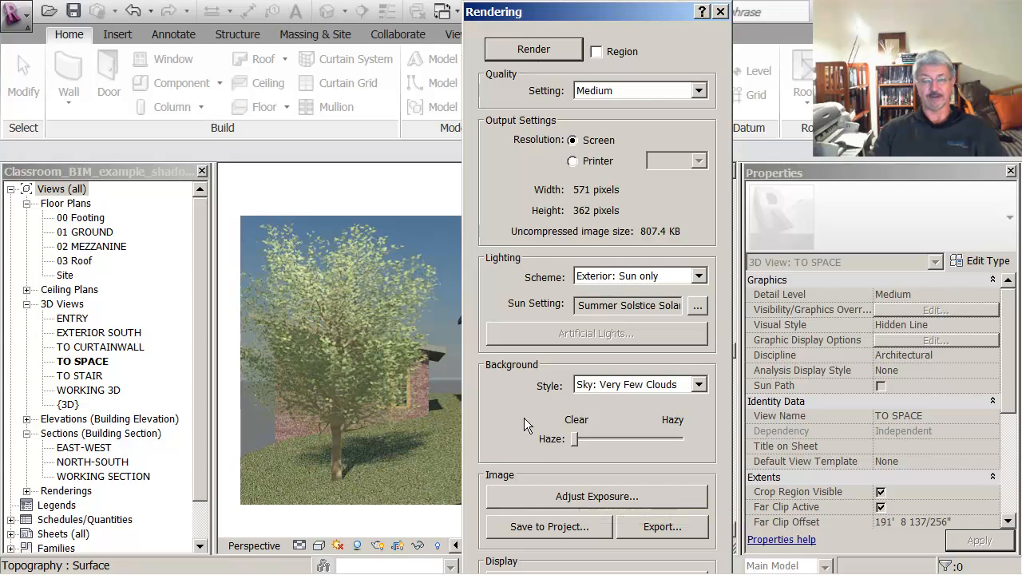
- Save the rendered image to the project under the name TO SPACE_1
drag(611, 11, 715, 19)
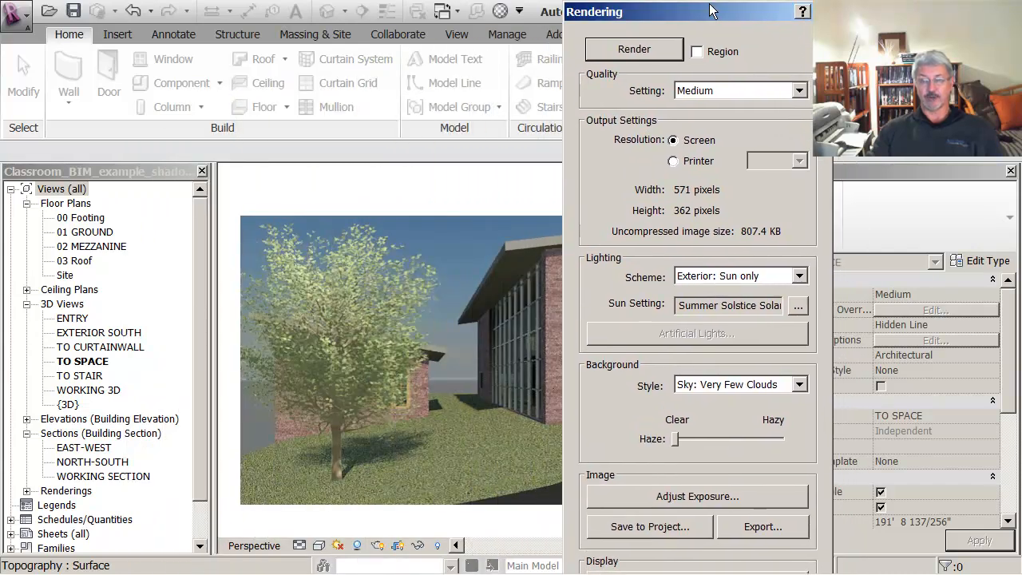
click(650, 527)
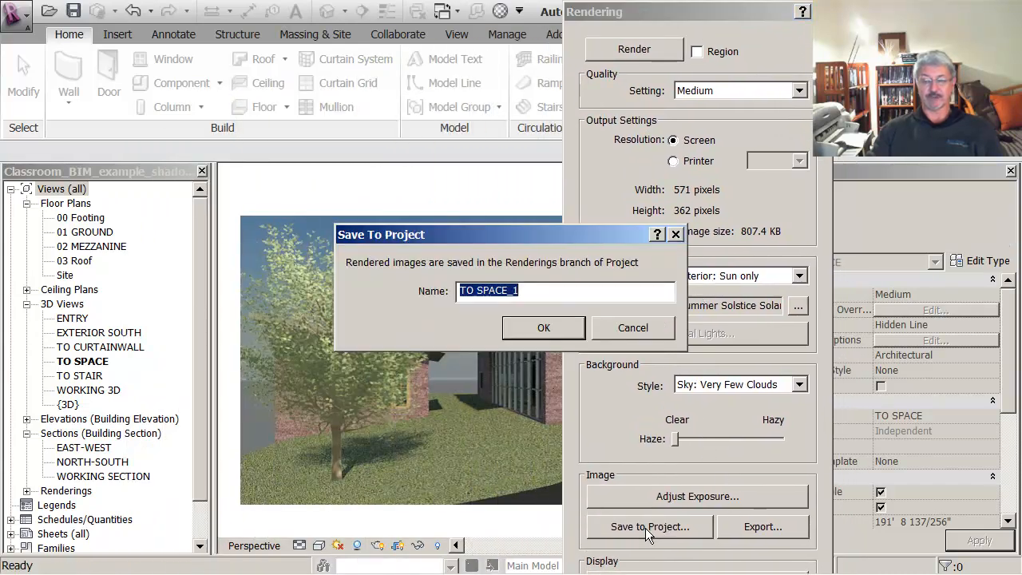
click(530, 327)
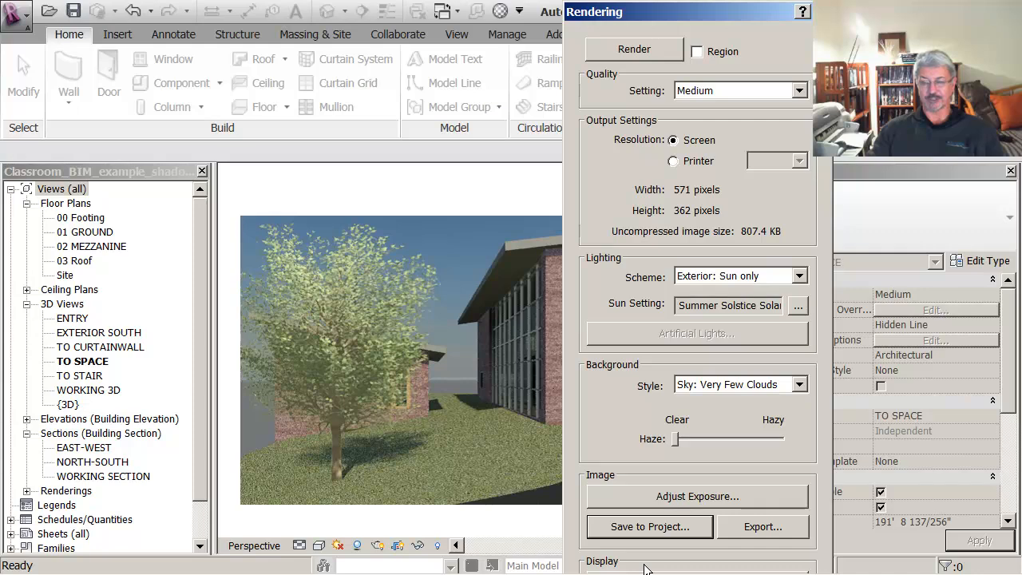
- Switch the display from the rendering back to the model and close the rendering settings
key(Tab)
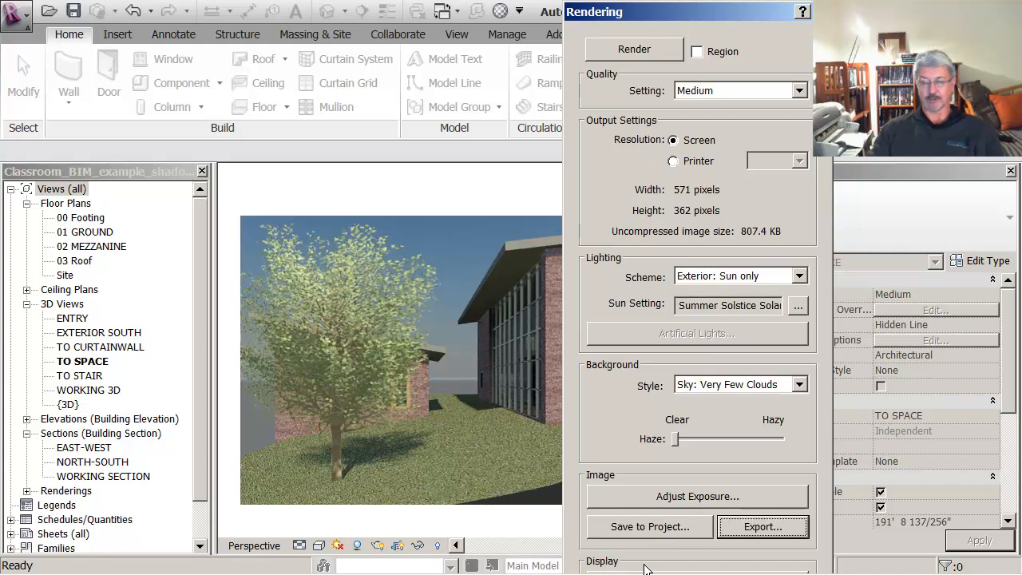
key(Tab)
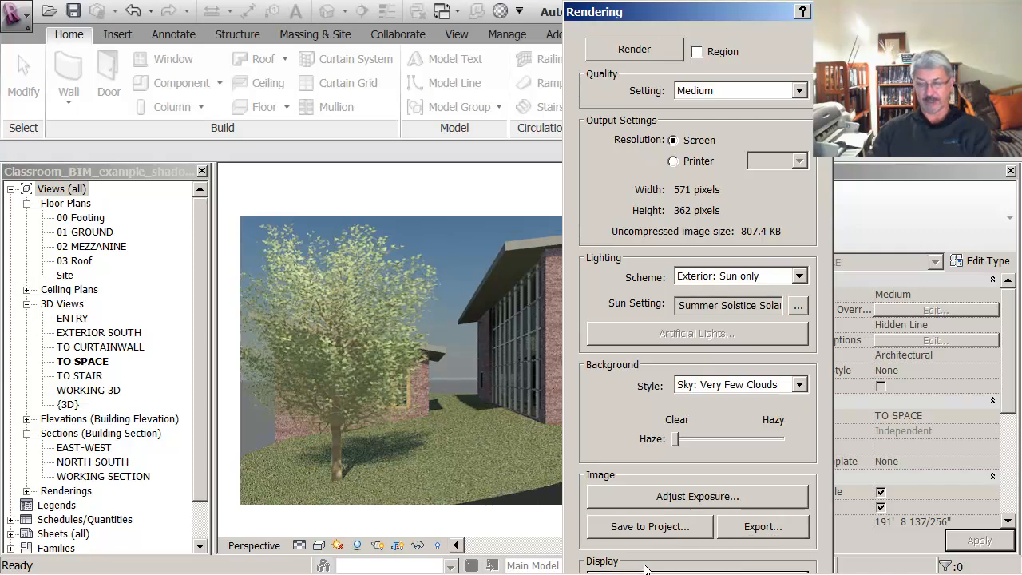
key(Return)
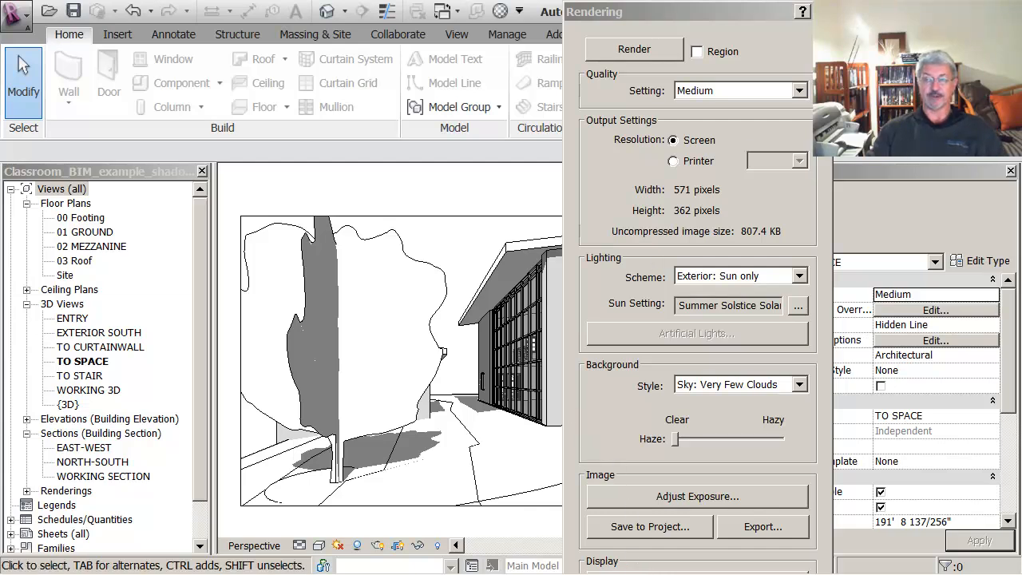
click(821, 12)
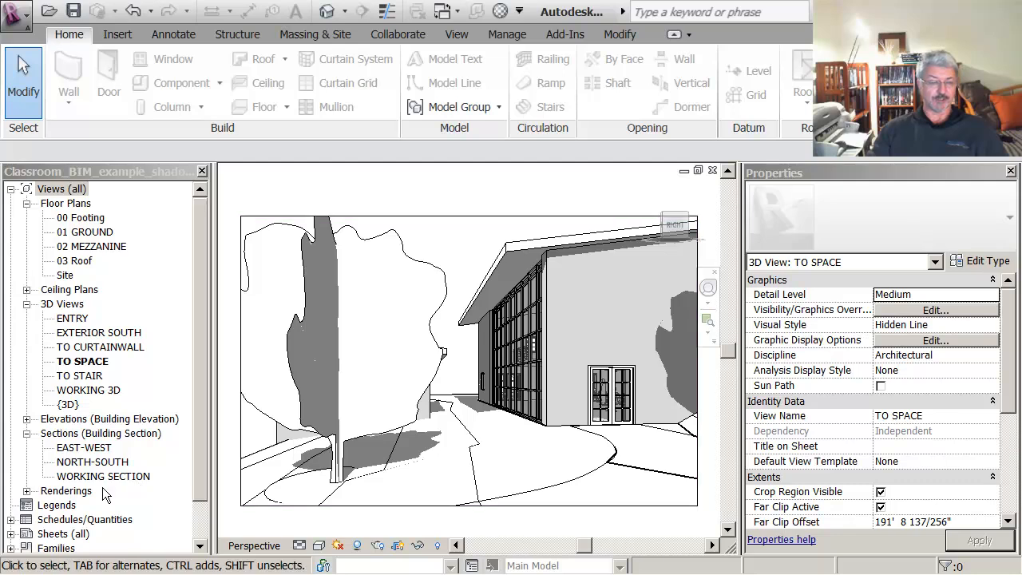
- View the saved TO SPACE_1 rendering from the project's renderings and return to the TO SPACE 3D view
click(26, 491)
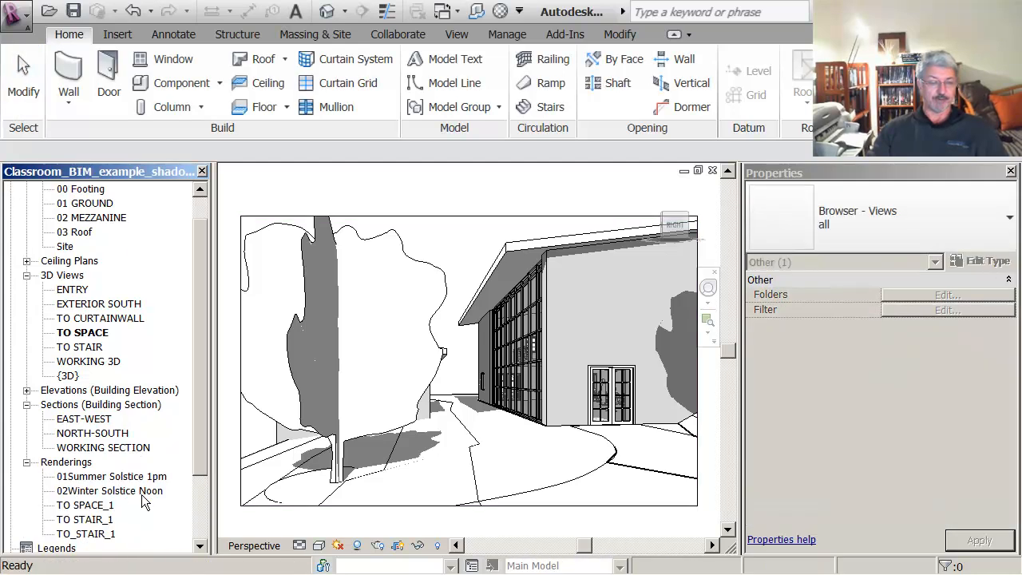
double_click(93, 506)
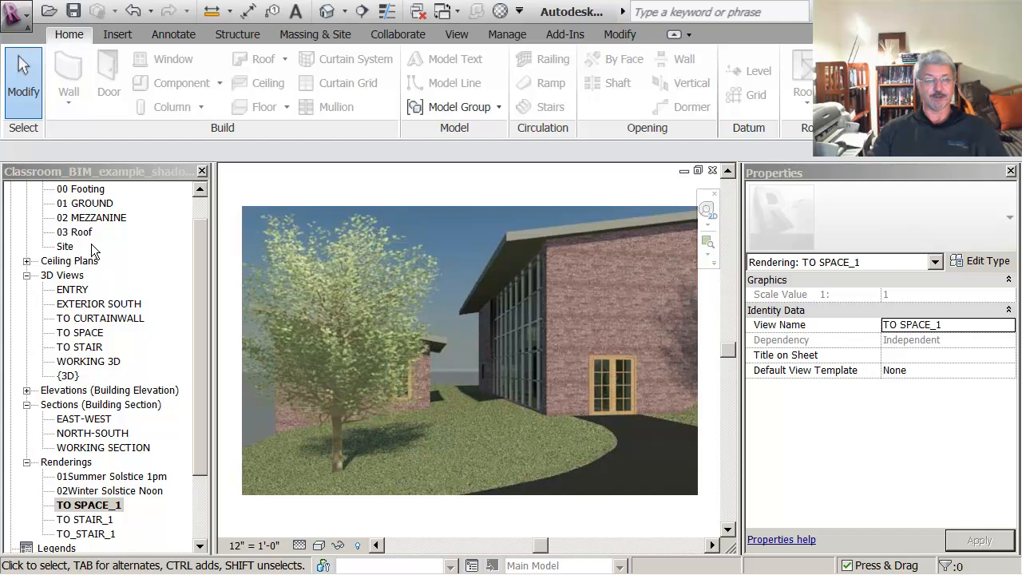
double_click(84, 333)
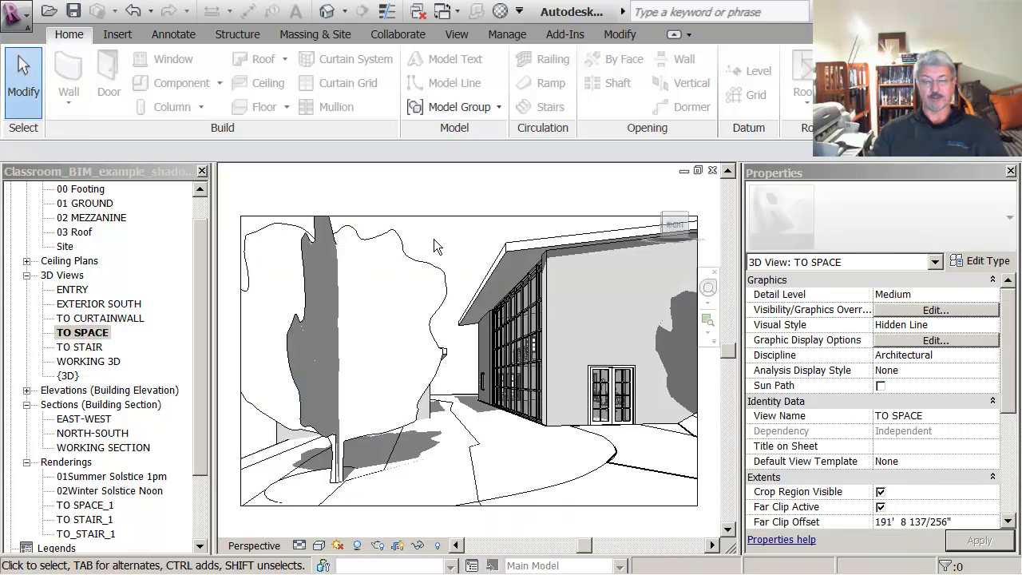